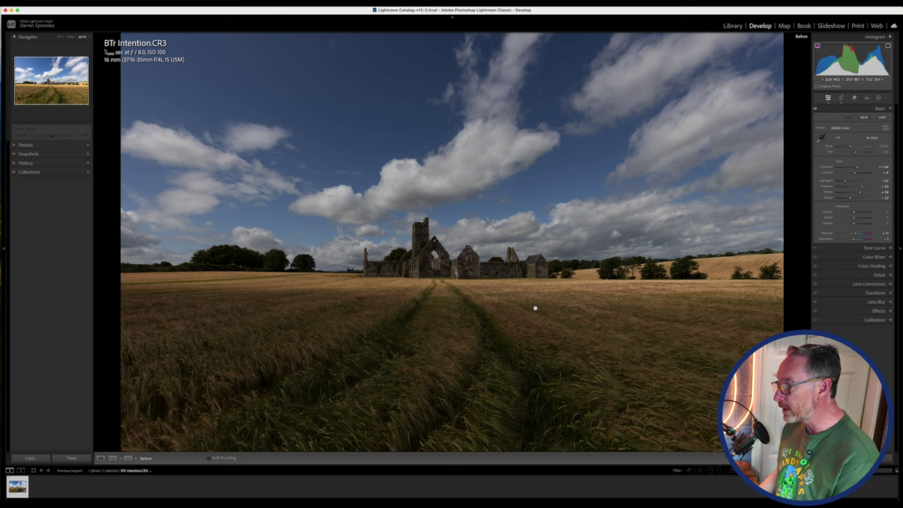
Step: Compare the barley-field photo before and after the basic adjustments
key(backslash)
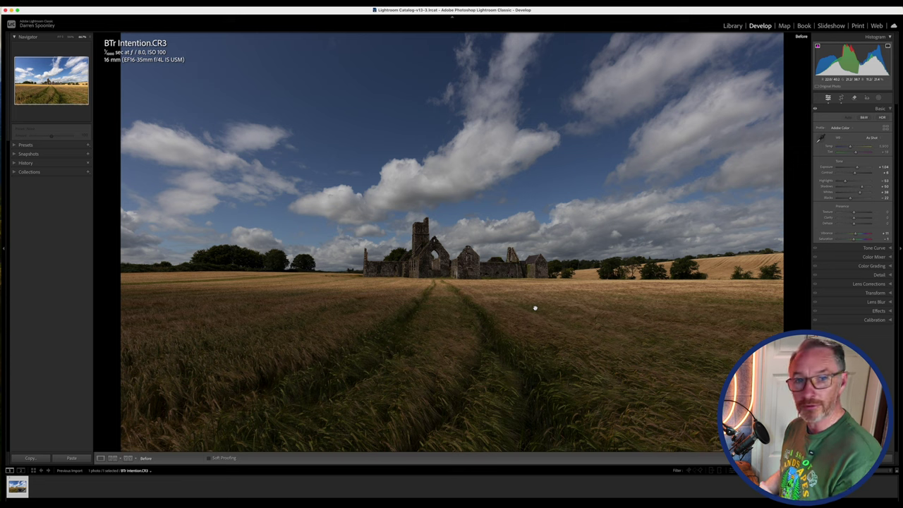
key(backslash)
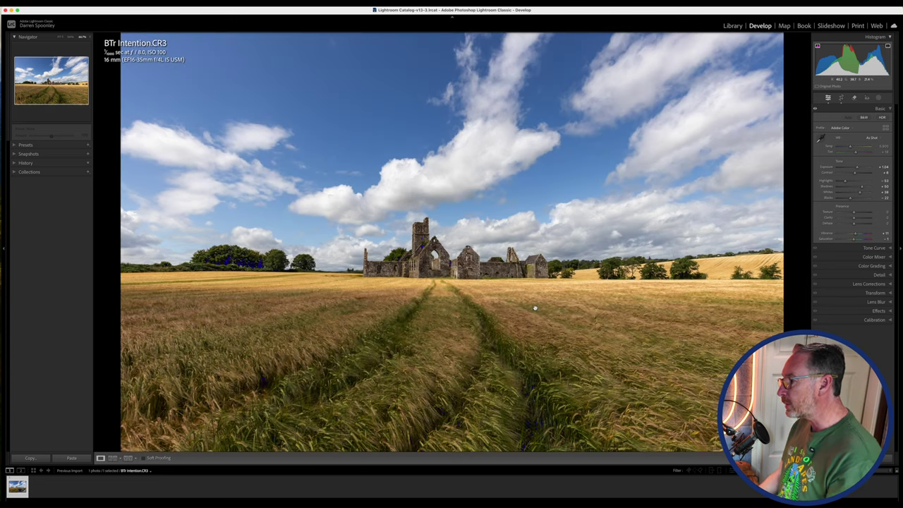
key(backslash)
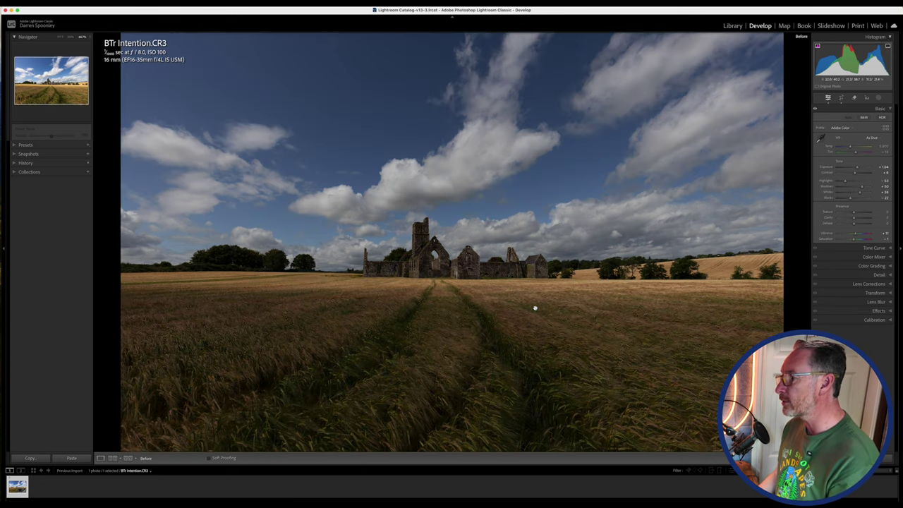
key(backslash)
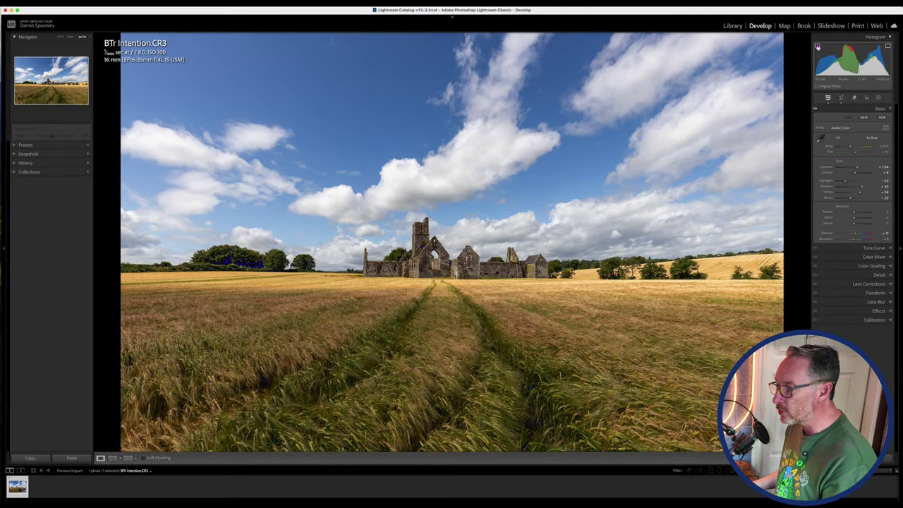
Step: Check the shadow clipping and raise the photo's Blacks to recover the darkest areas
click(817, 47)
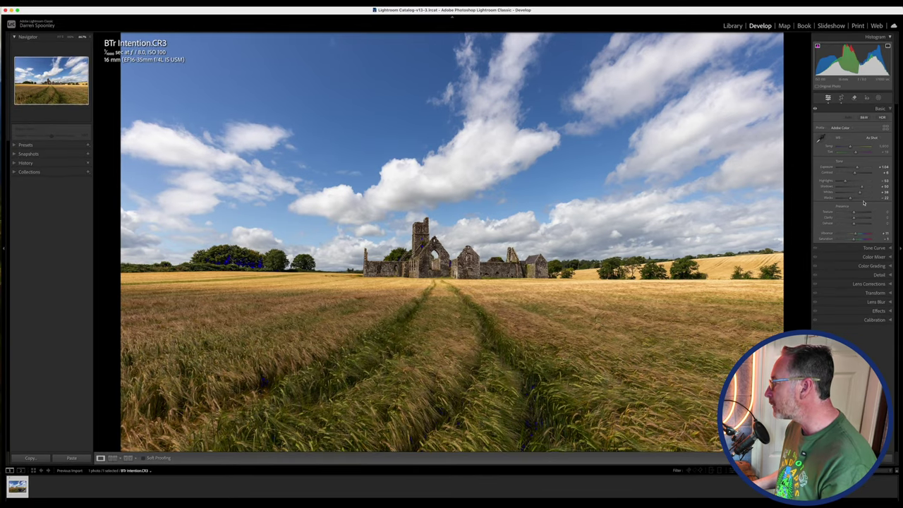
drag(850, 199, 855, 199)
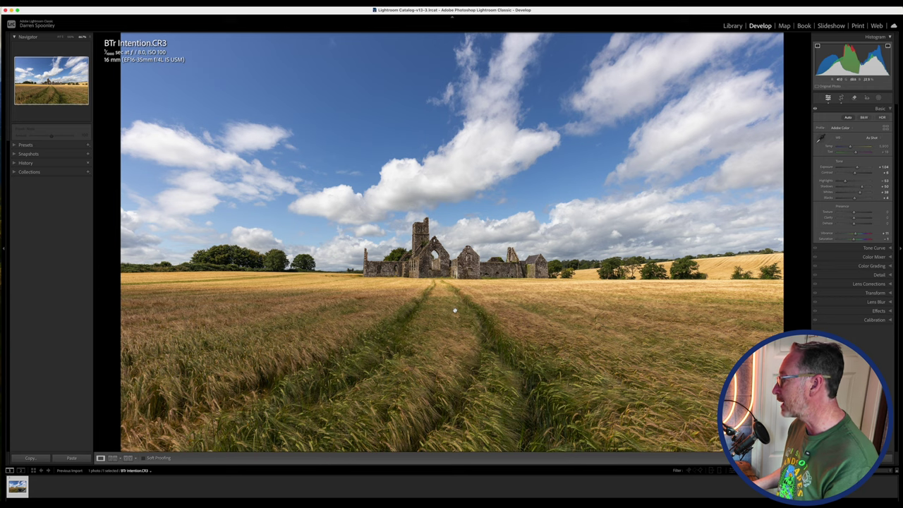
Step: Create a Select Sky mask and check its coverage with the red overlay
click(879, 97)
click(853, 123)
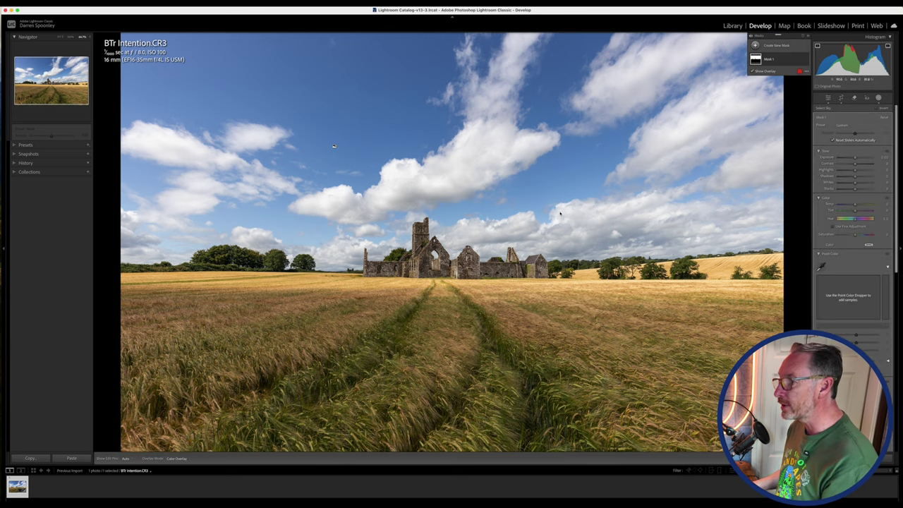
key(o)
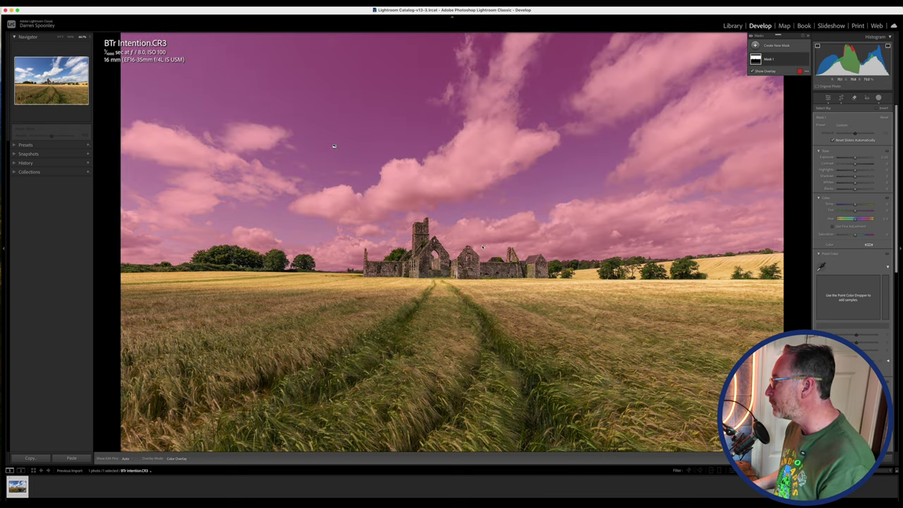
Step: Try darkening the sky mask strongly by lowering its exposure, and undo the change
click(855, 160)
drag(855, 160, 845, 160)
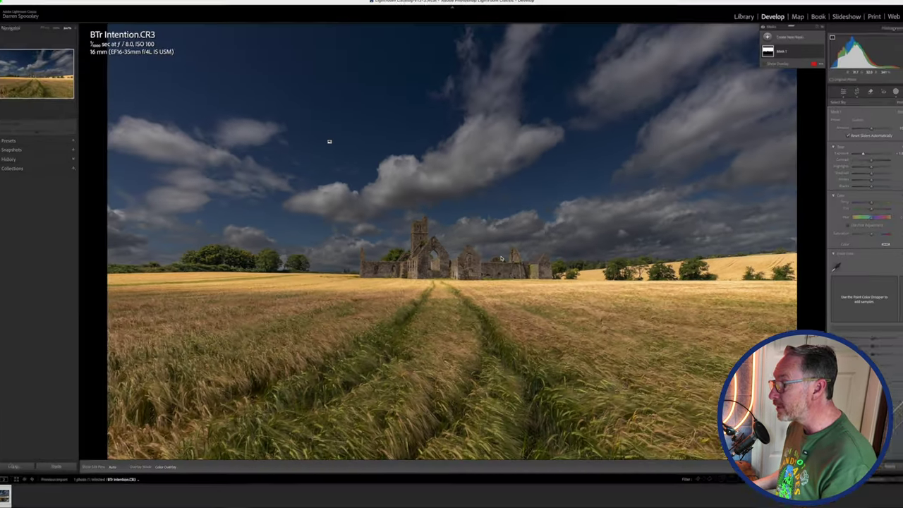
key(super+z)
key(super+z)
key(super+z)
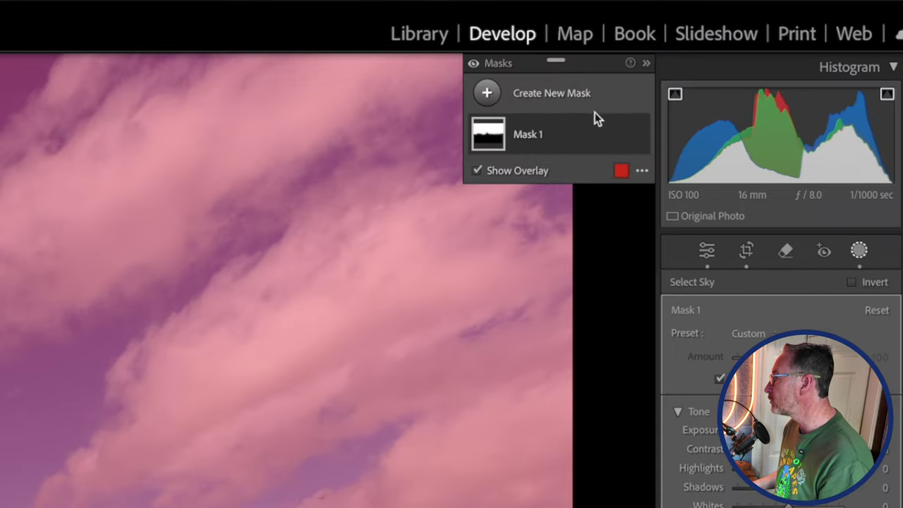
Step: Intersect the sky mask with another Select Sky selection to keep the adjustment off the ruins
mouse_move(633, 138)
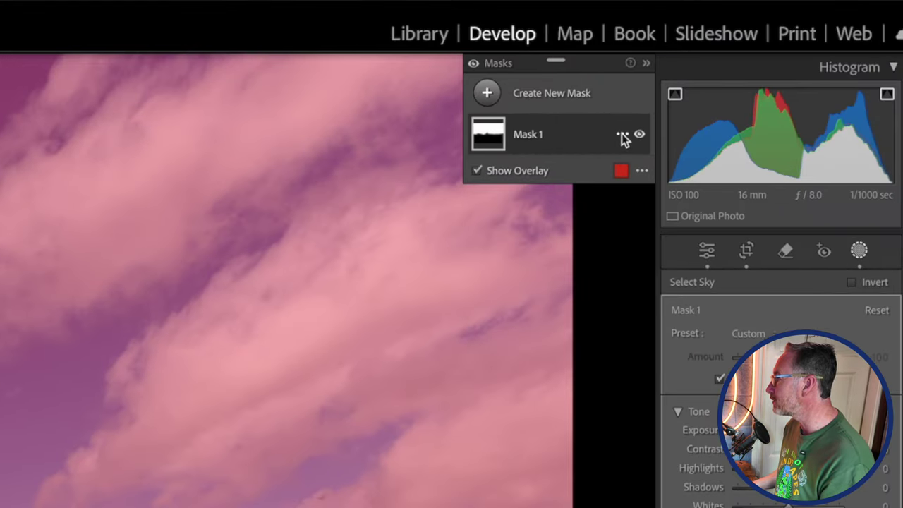
click(621, 135)
mouse_move(660, 221)
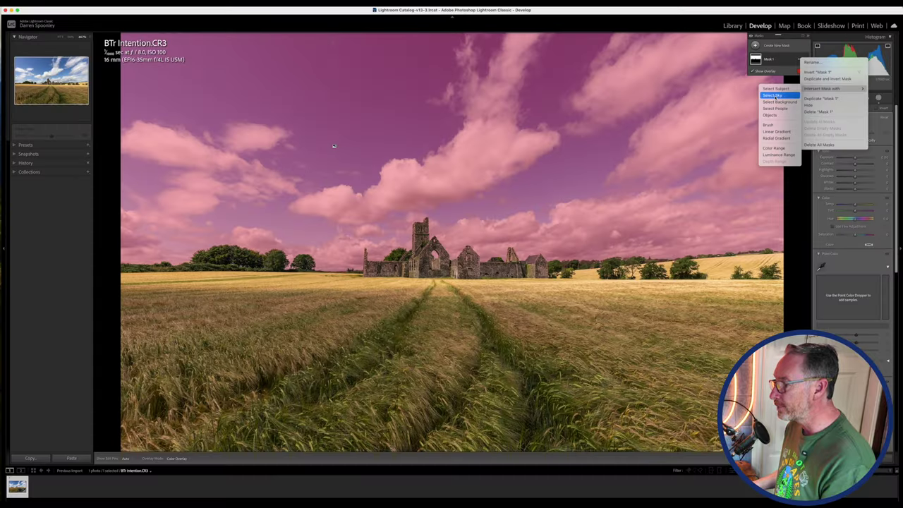
click(538, 243)
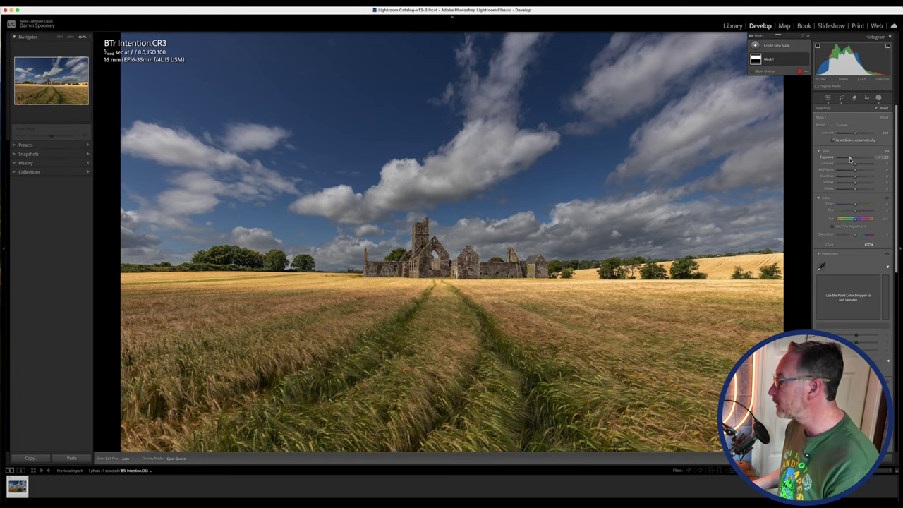
Step: Reset the sky mask's exposure, lower its highlights and exposure moderately, and add a little Dehaze
double_click(850, 159)
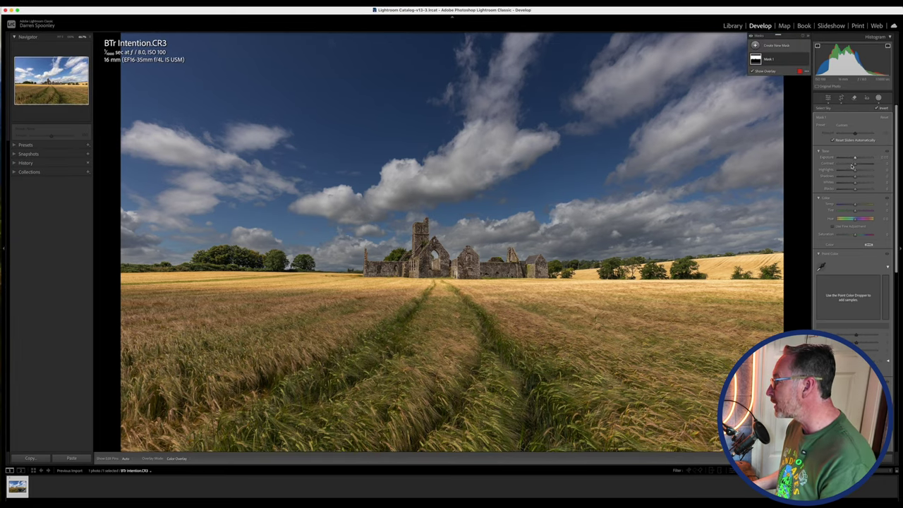
mouse_move(855, 172)
mouse_down()
mouse_move(847, 171)
mouse_move(854, 159)
mouse_up()
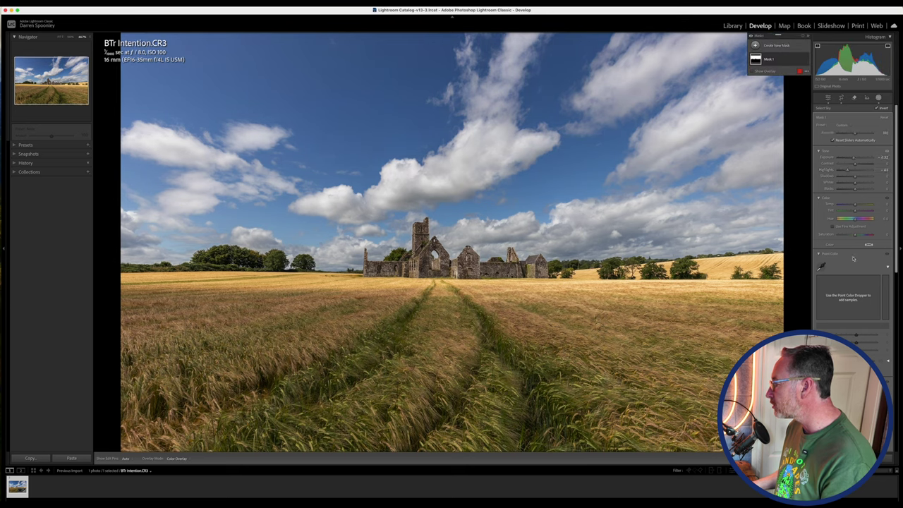
scroll(868, 282, down, 5)
drag(855, 311, 858, 312)
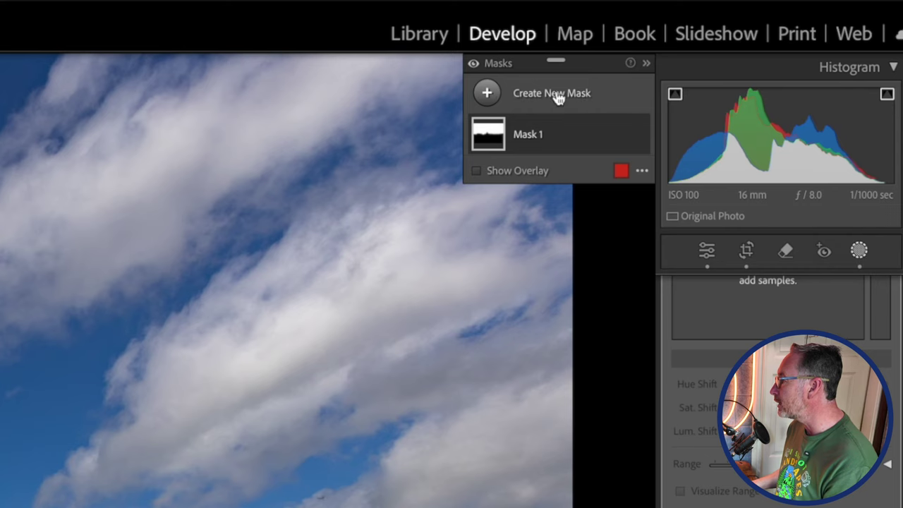
Step: Add a linear gradient mask over the foreground field, fading out just below the ruins
click(489, 95)
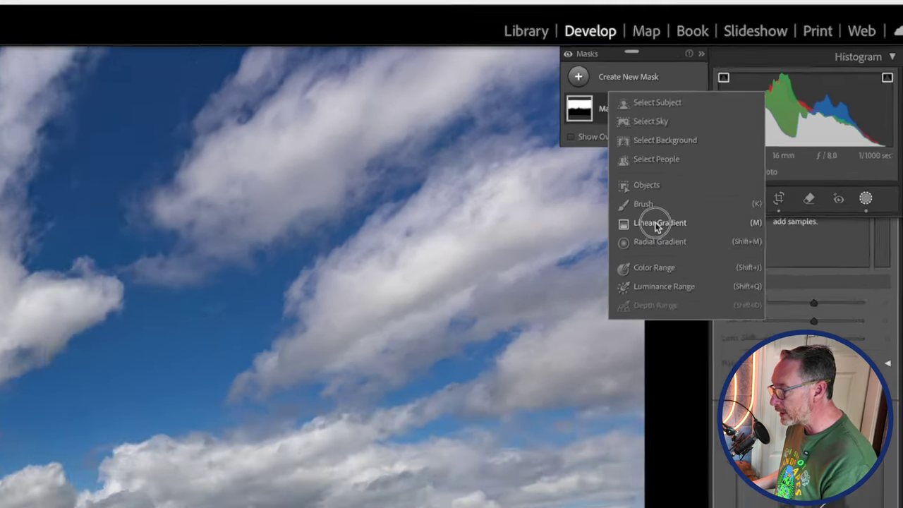
click(586, 281)
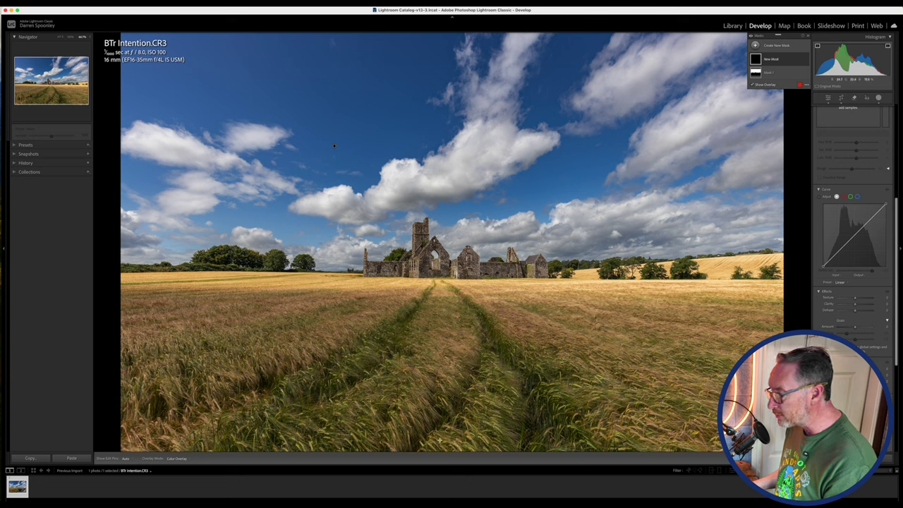
drag(439, 449, 443, 352)
drag(440, 402, 438, 301)
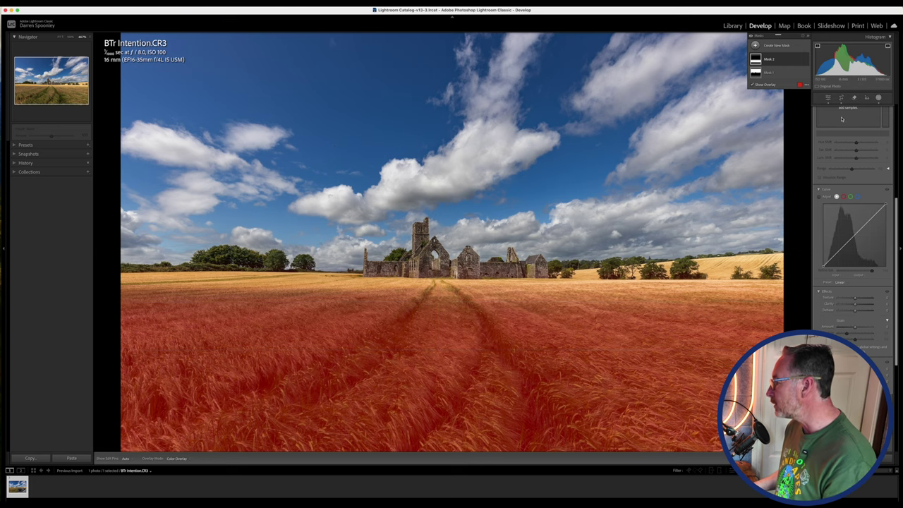
Step: Darken the foreground gradient by slightly lowering its exposure, blacks and shadows
scroll(840, 141, up, 5)
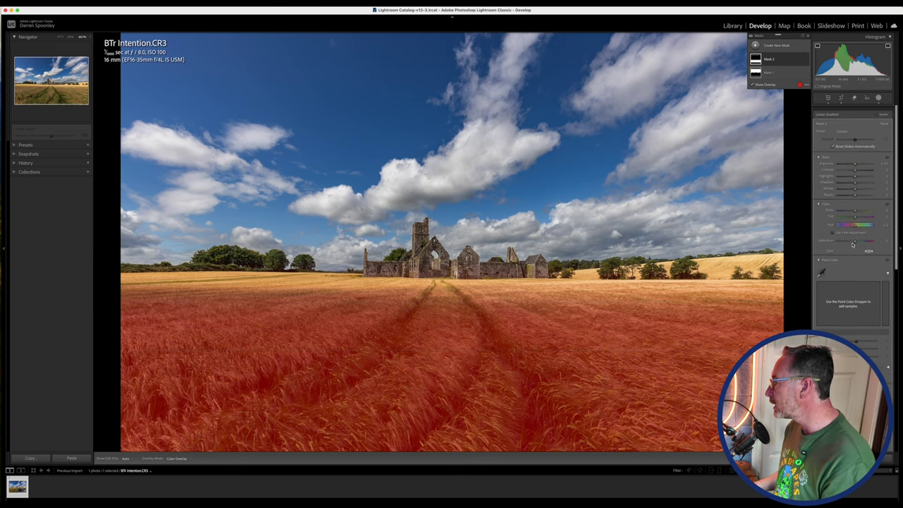
drag(854, 159, 852, 159)
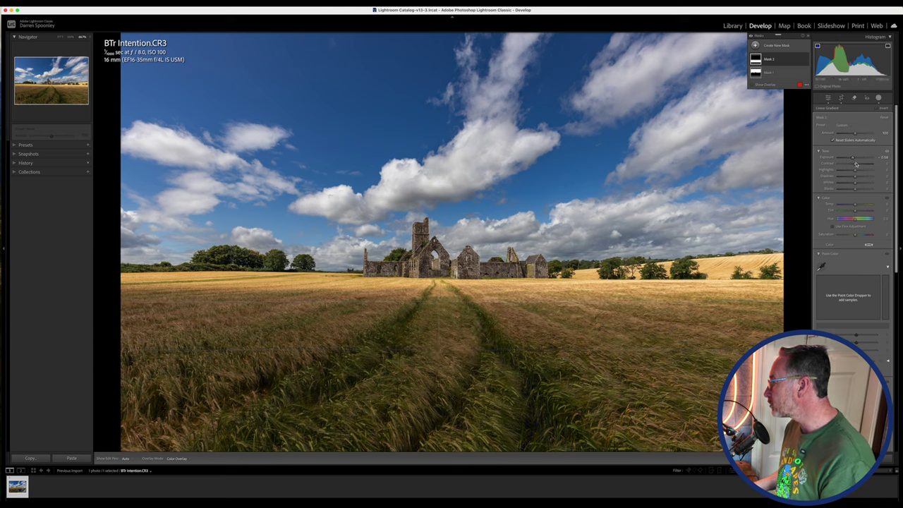
drag(855, 189, 852, 178)
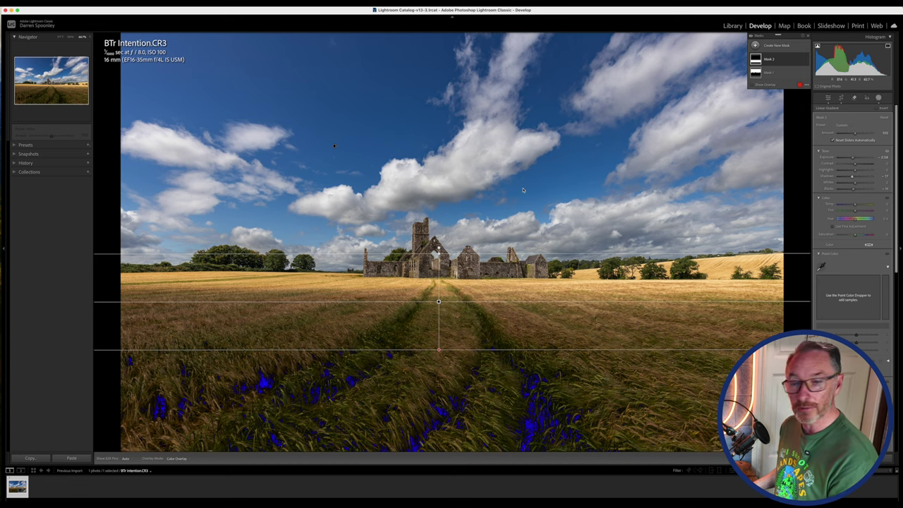
Step: Start cropping the photo with the aspect ratio set to 16 x 9
click(841, 98)
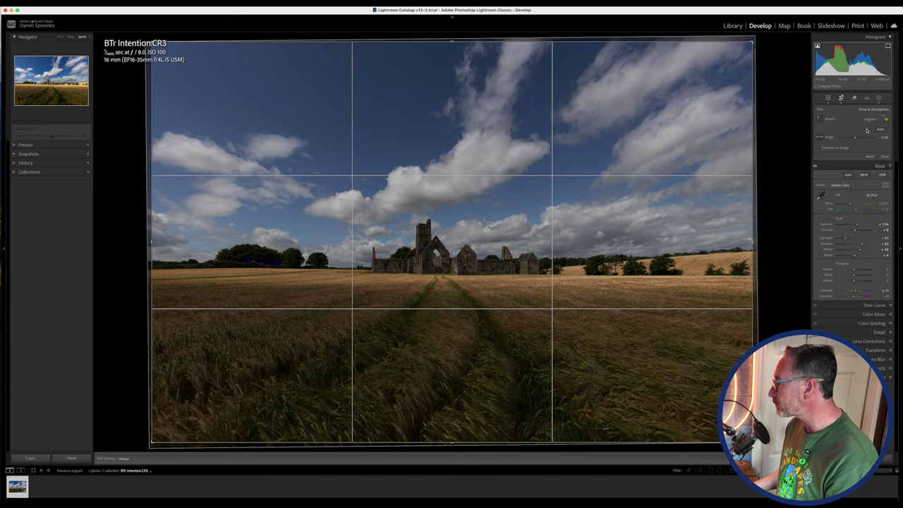
click(868, 119)
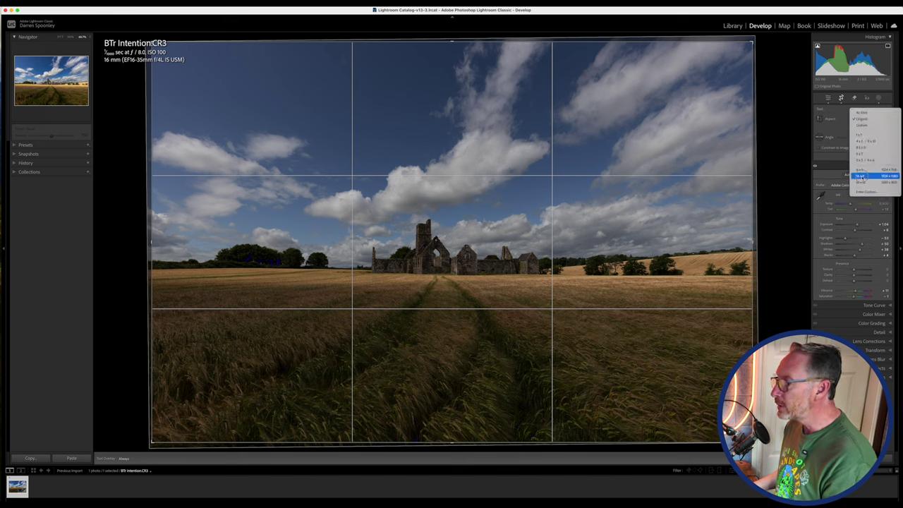
click(861, 176)
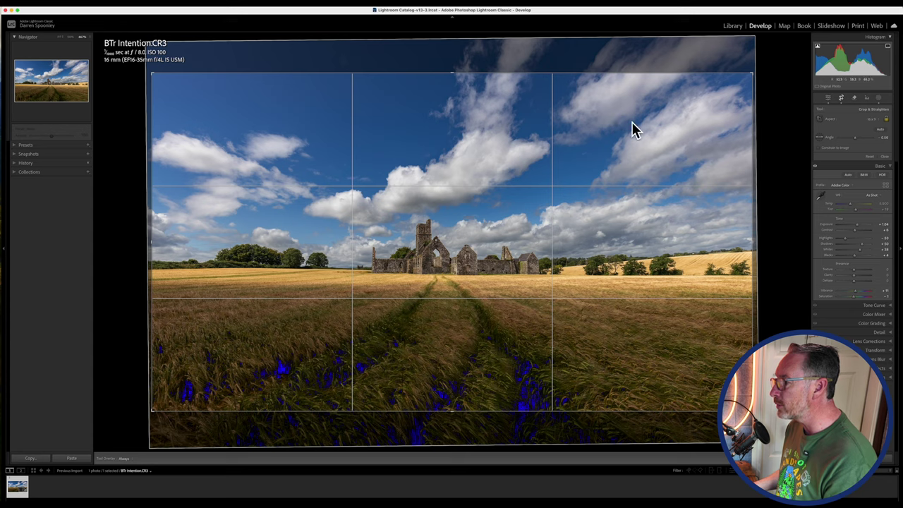
Step: Shift the photo within the crop to trim mostly sky, extend the crop to the image's full width, and apply it
drag(477, 134, 474, 104)
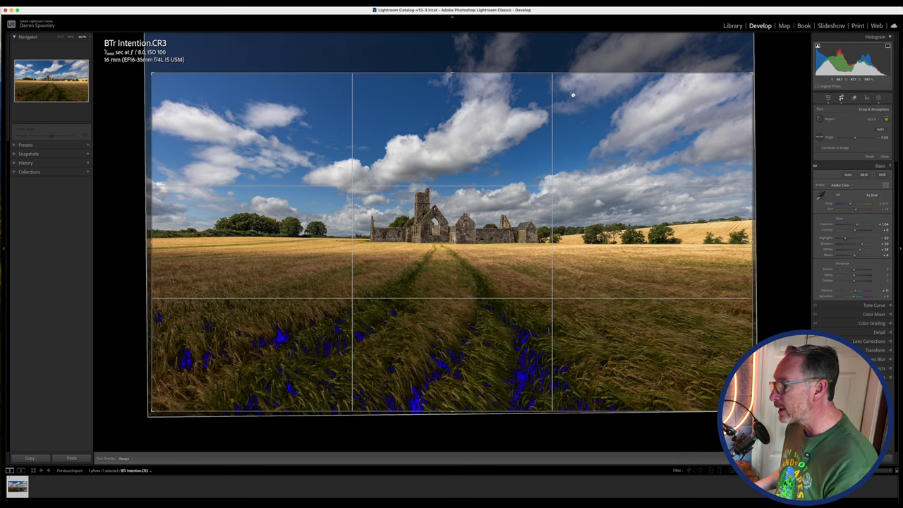
drag(447, 240, 444, 249)
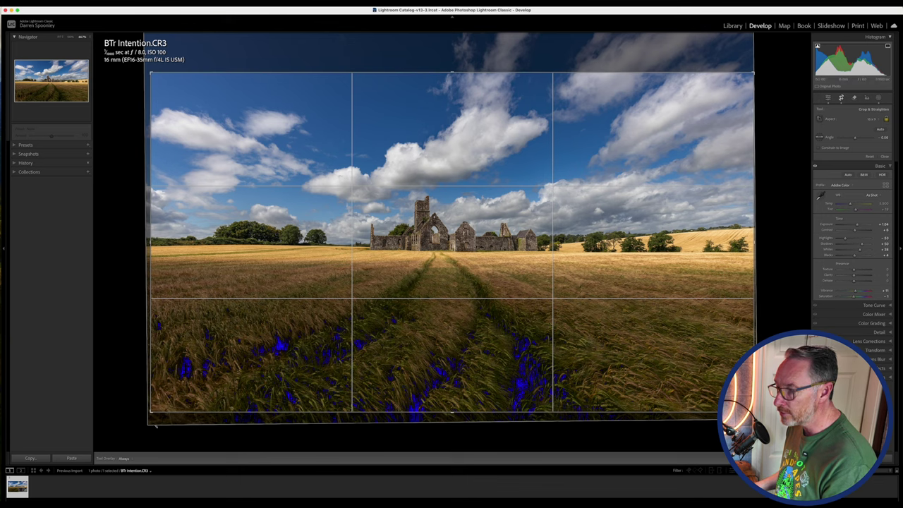
drag(151, 413, 144, 416)
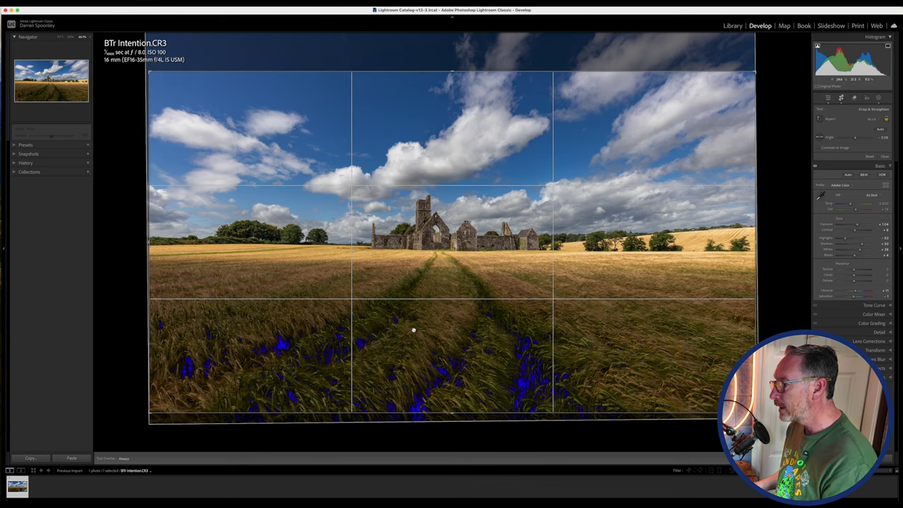
drag(413, 328, 413, 333)
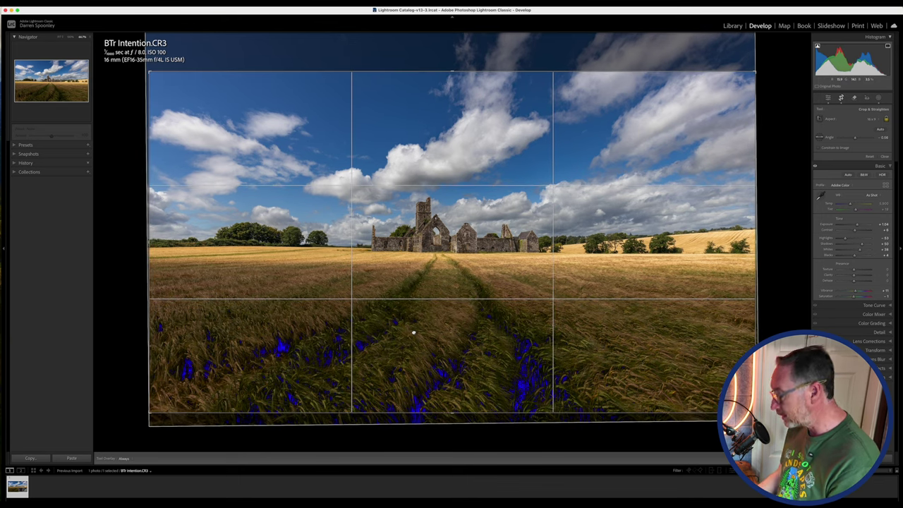
key(Return)
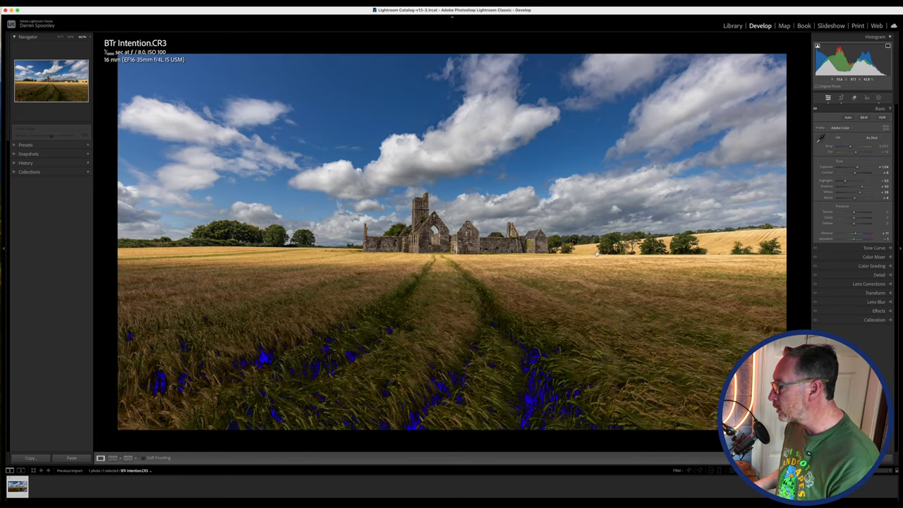
Step: Add a subtle dark post-crop vignette with an Amount of about -12
click(877, 311)
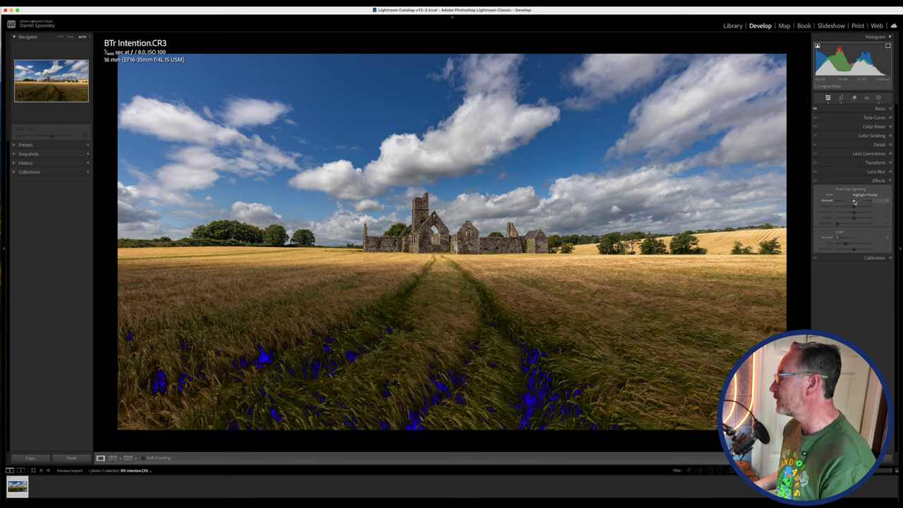
click(853, 202)
drag(854, 202, 850, 201)
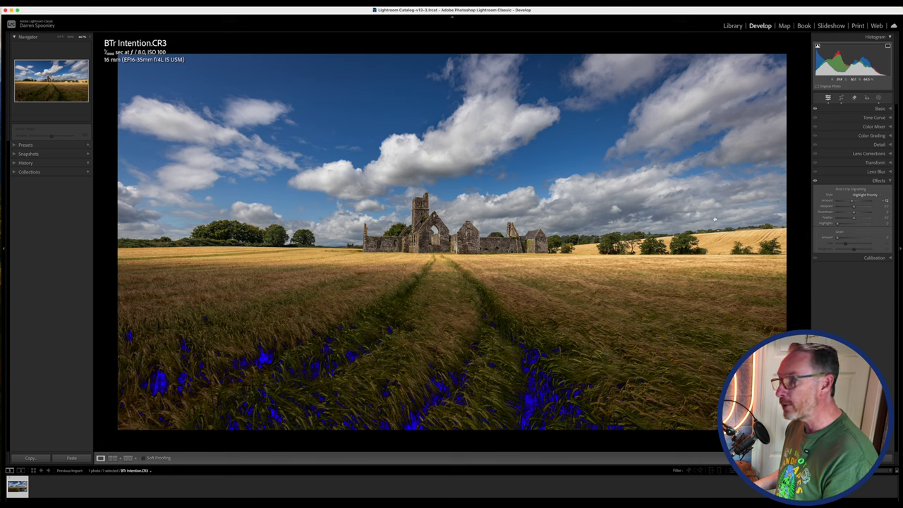
Step: Try to enhance the raw photo with AI Denoise at an Amount of 50 after previewing its effect on the ruins and sky
click(878, 144)
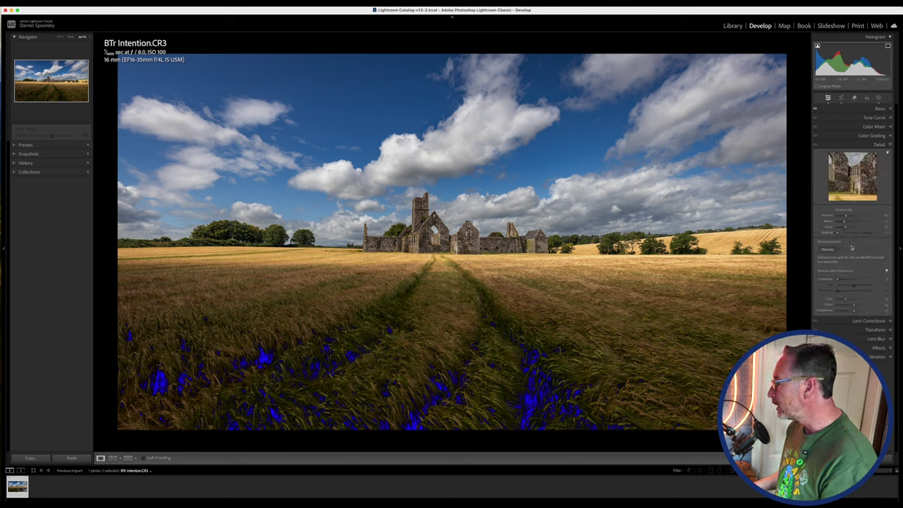
click(829, 251)
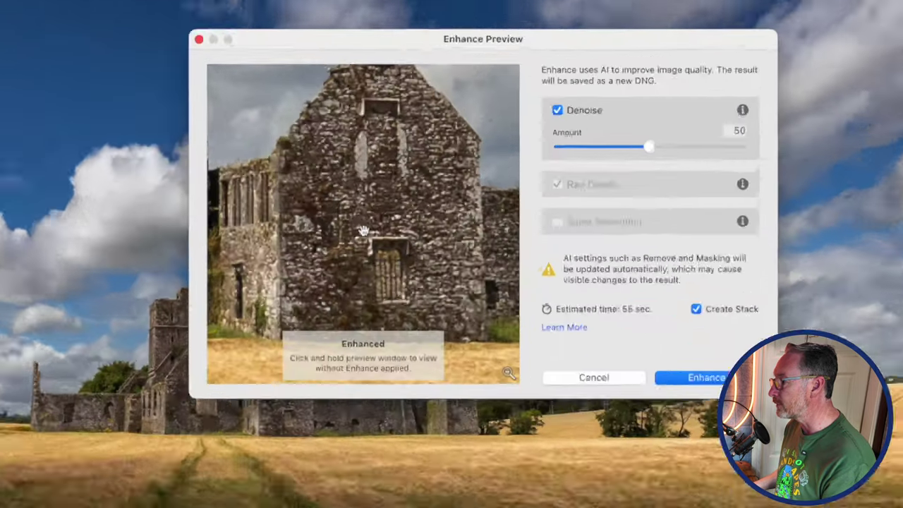
click(512, 169)
drag(372, 270, 359, 317)
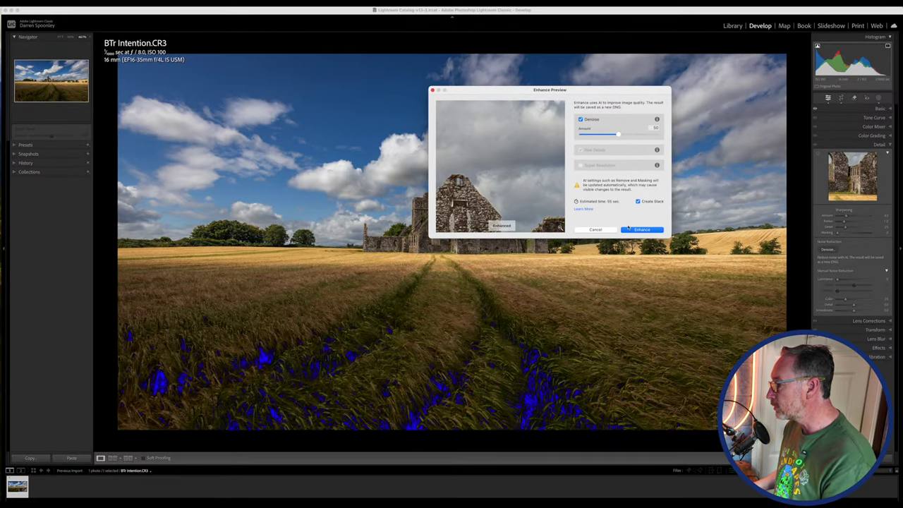
click(642, 230)
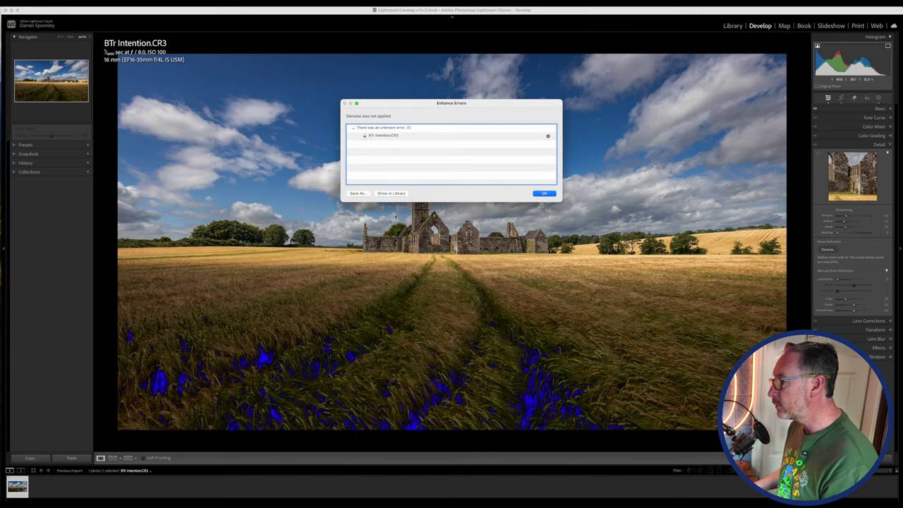
click(543, 194)
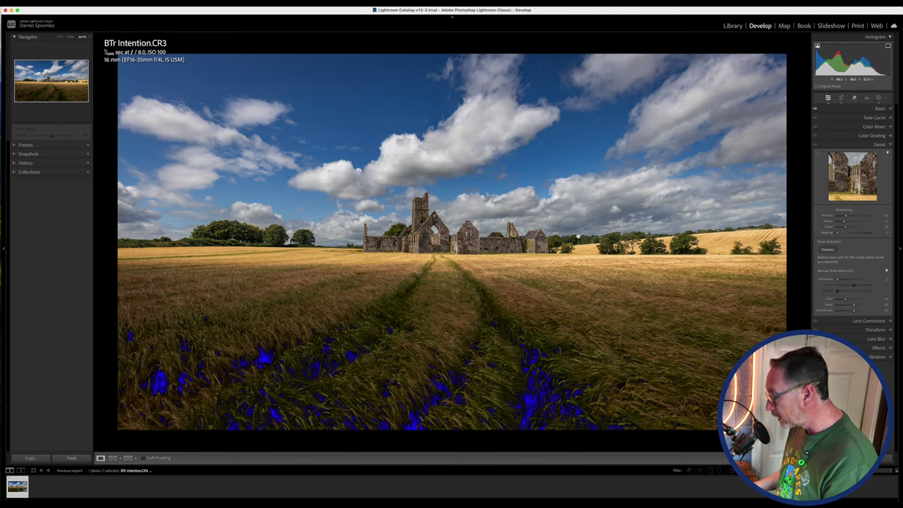
Step: Exaggerate dust spots by raising Dehaze to +100 and get the Remove tool ready around the ruins
click(879, 108)
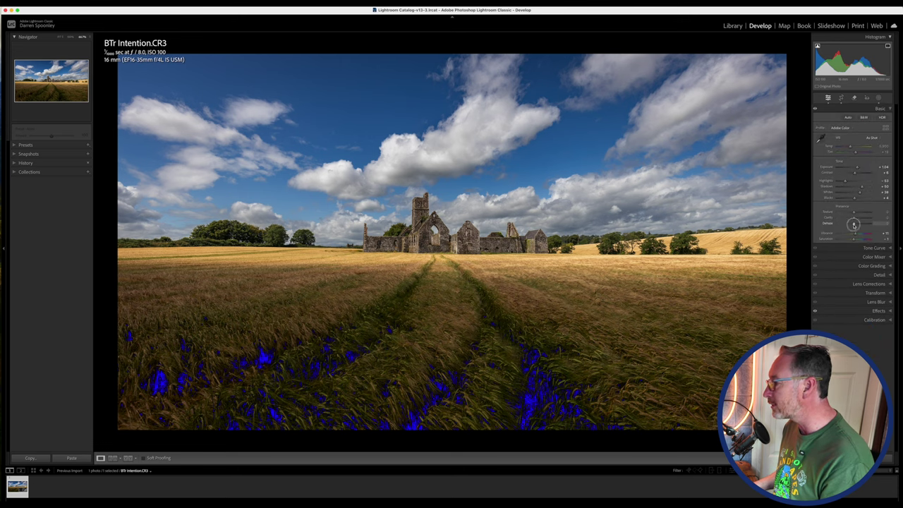
drag(855, 222, 876, 223)
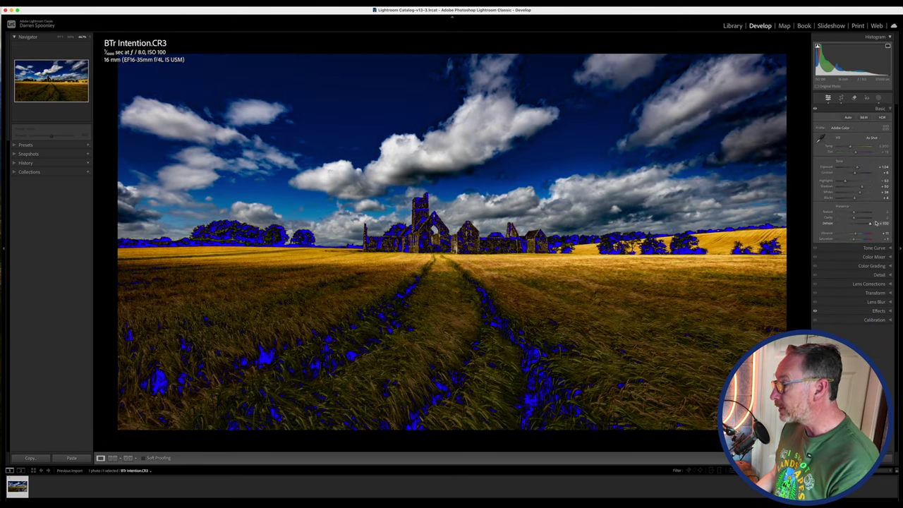
key(super+equal)
key(super+equal)
key(super+equal)
key(super+equal)
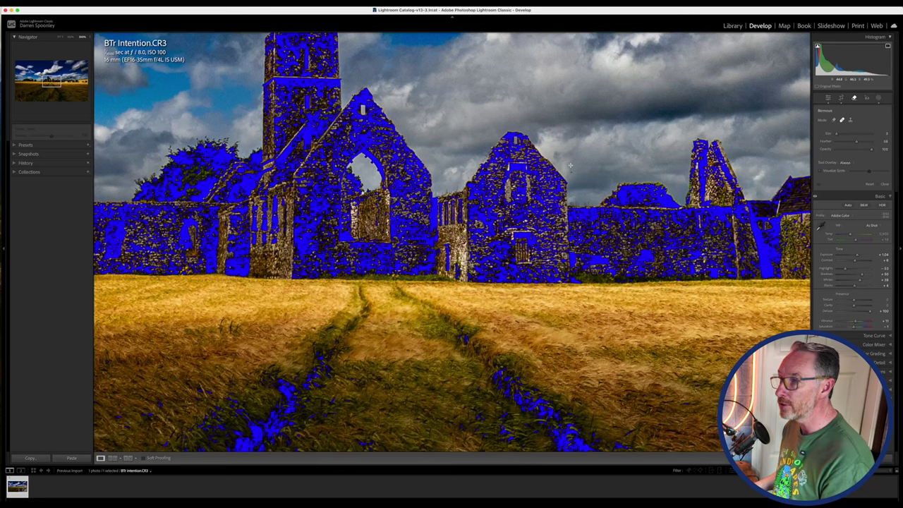
Step: Remove the spot in the sky just beside the ruins' middle gable and check the remaining sky and field for more spots
click(571, 172)
drag(50, 82, 67, 80)
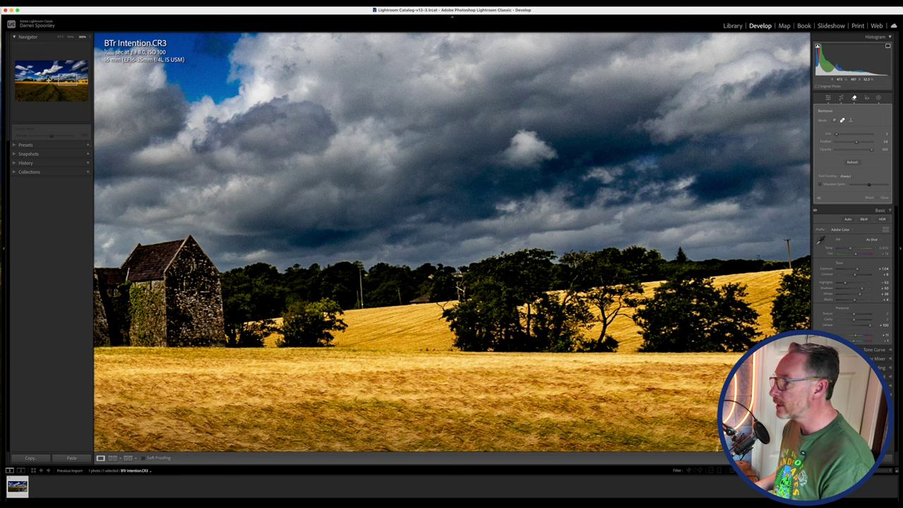
mouse_move(67, 80)
mouse_down()
mouse_move(78, 65)
mouse_move(24, 70)
mouse_move(22, 89)
mouse_move(53, 88)
mouse_up()
key(super+minus)
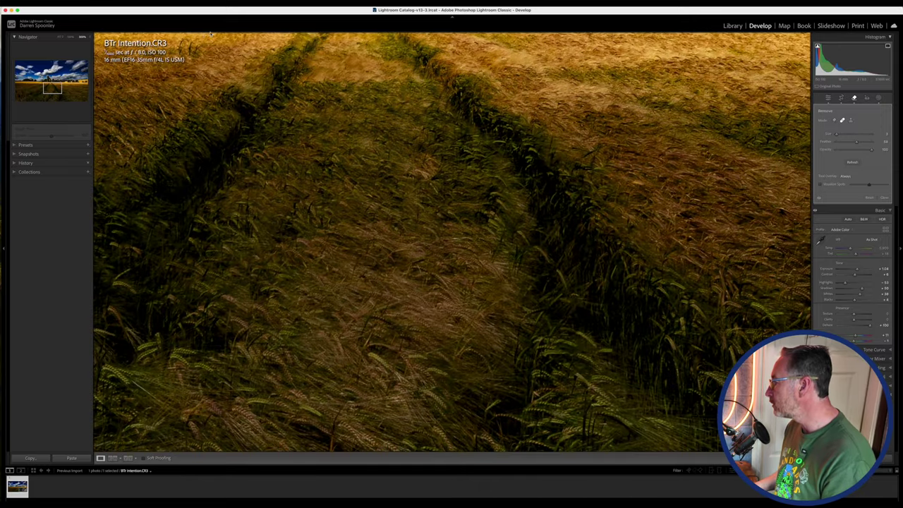
Step: Reset Dehaze to its default and finish spot removal with the whole photo in view
double_click(871, 326)
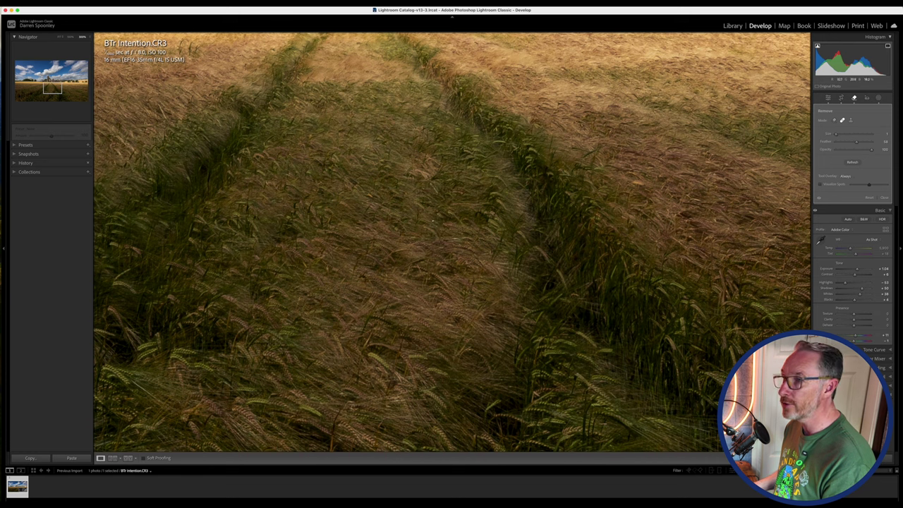
key(z)
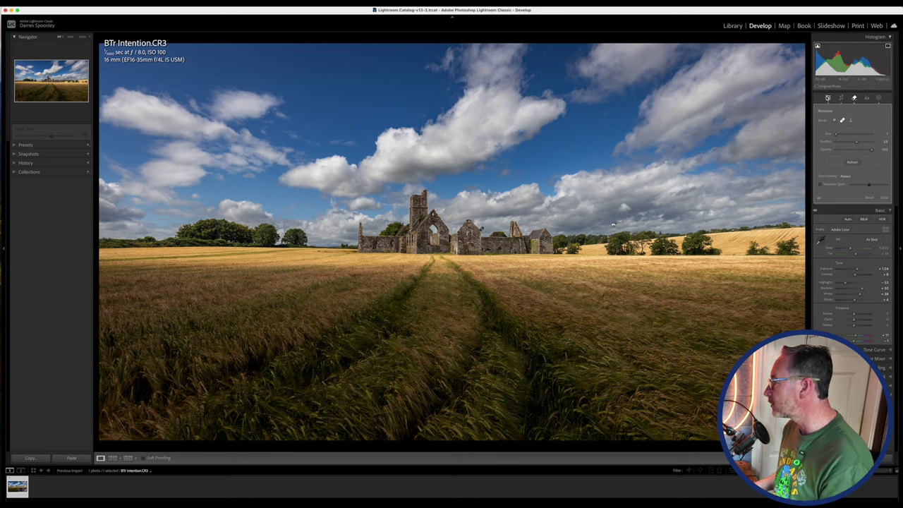
click(827, 98)
key(q)
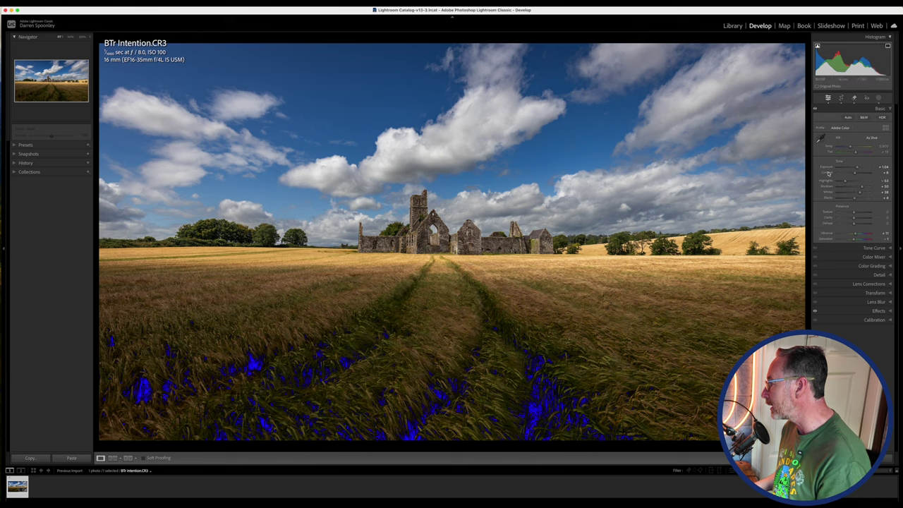
Step: Rebalance the overall tone with Exposure about +0.85, Whites about +72, Blacks about +48 and slightly raised Highlights, and reduce Vibrance a little
drag(854, 199, 858, 169)
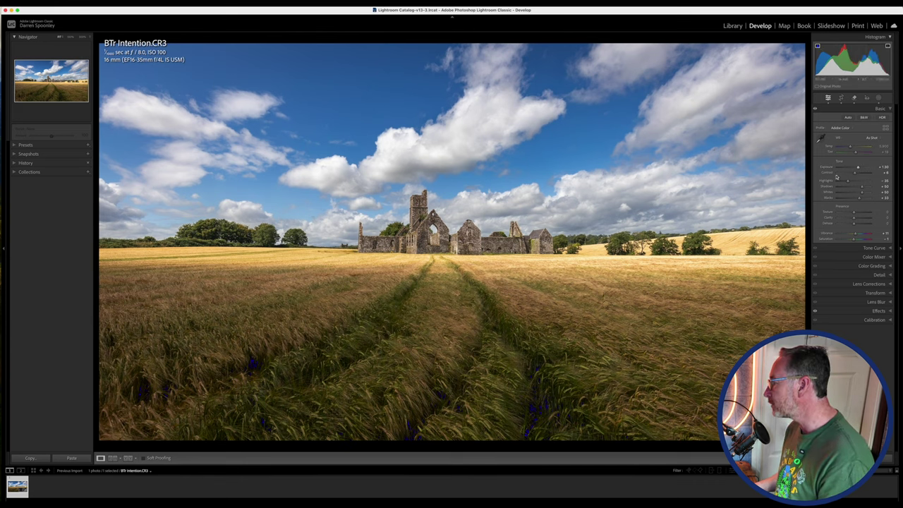
drag(858, 169, 865, 193)
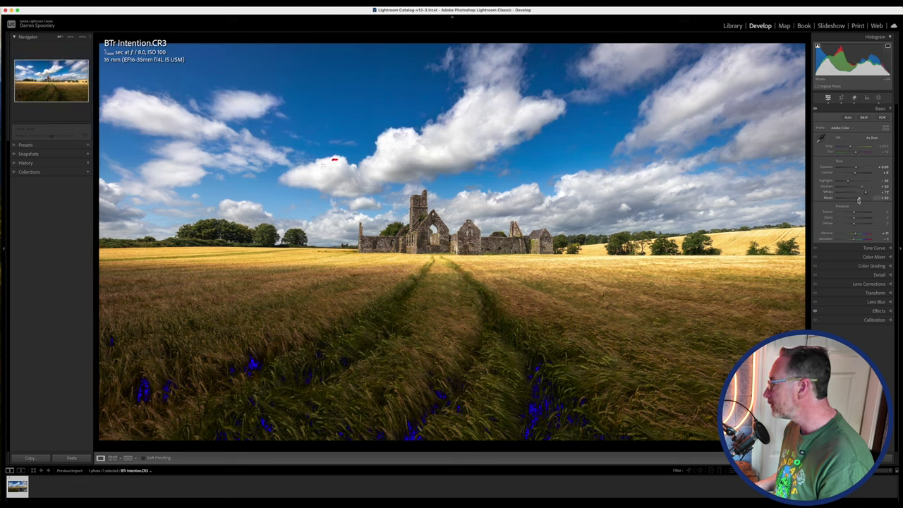
drag(858, 198, 863, 198)
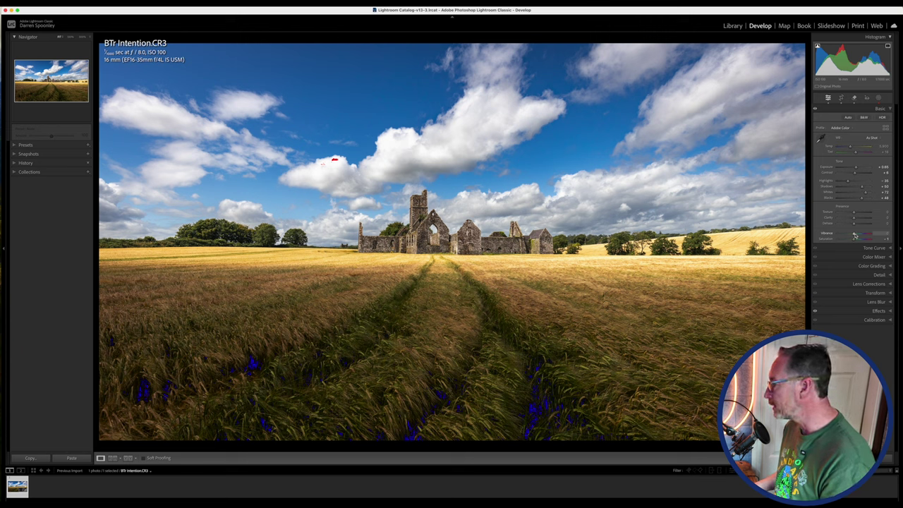
click(855, 235)
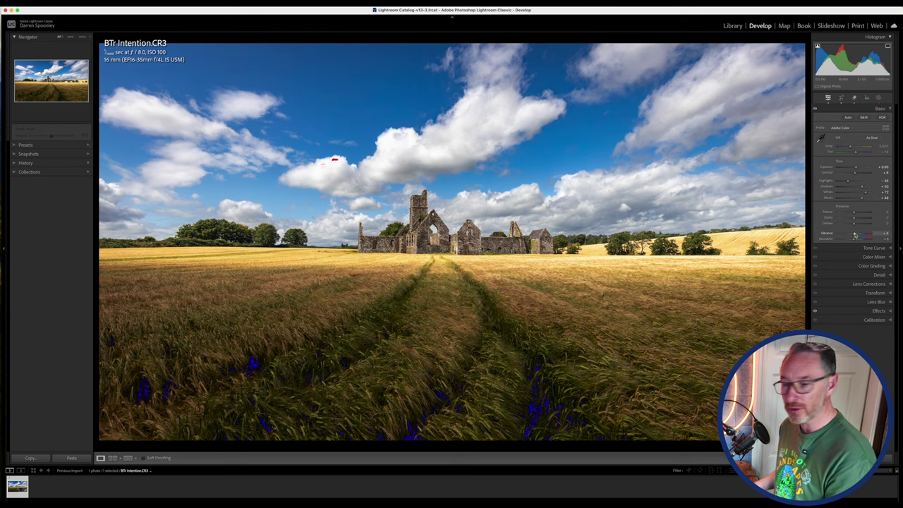
click(855, 235)
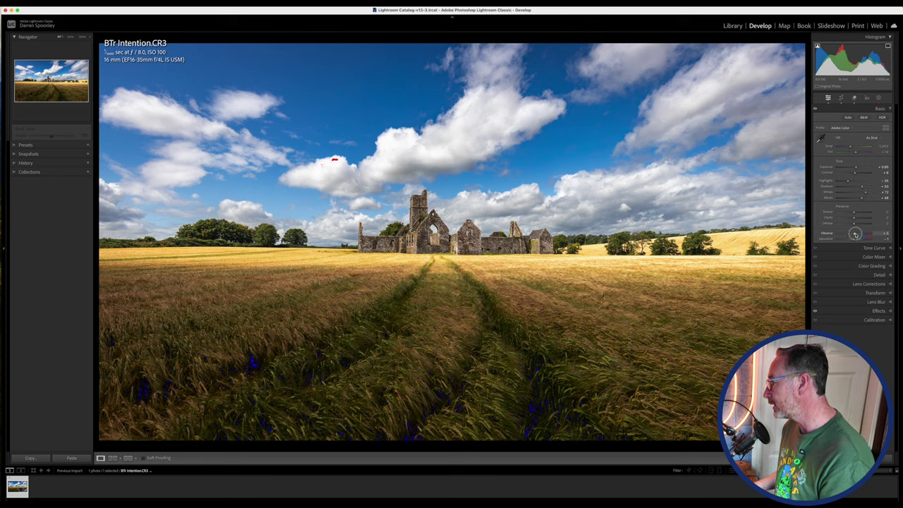